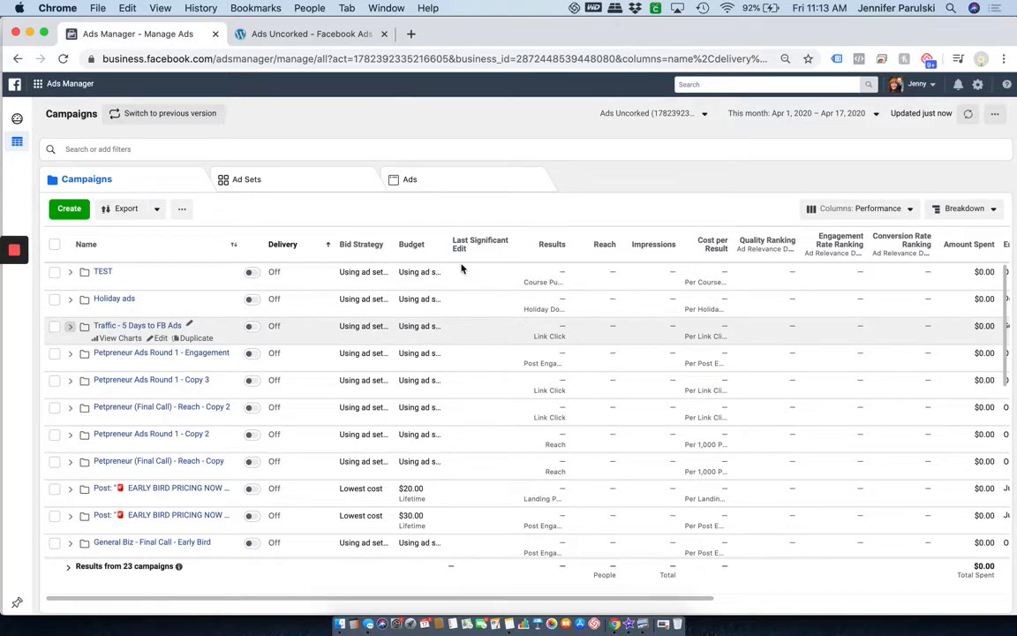
# Bring up the Ads Manager menu of shortcuts and business tools.
pyautogui.moveTo(60, 86)
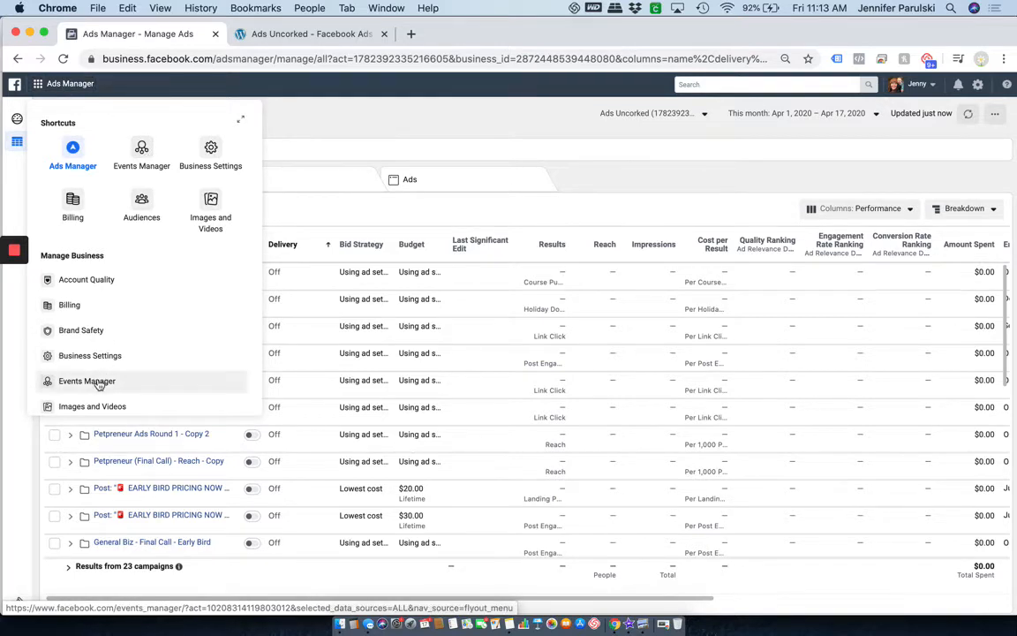
pyautogui.click(131, 157)
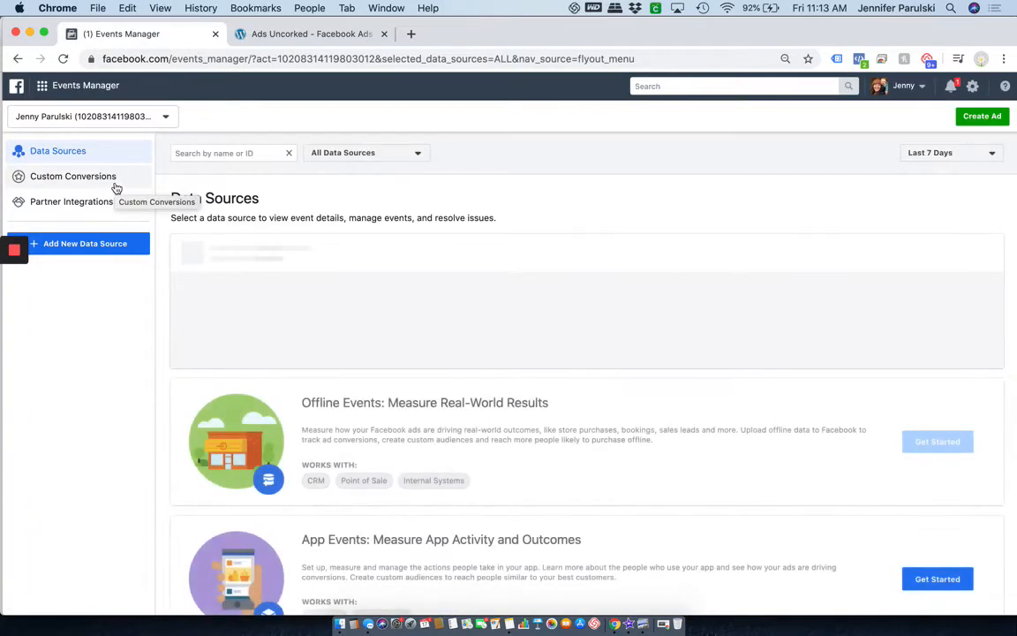
pyautogui.click(102, 115)
pyautogui.scroll(-1, 92, 190)
pyautogui.scroll(-3, 92, 189)
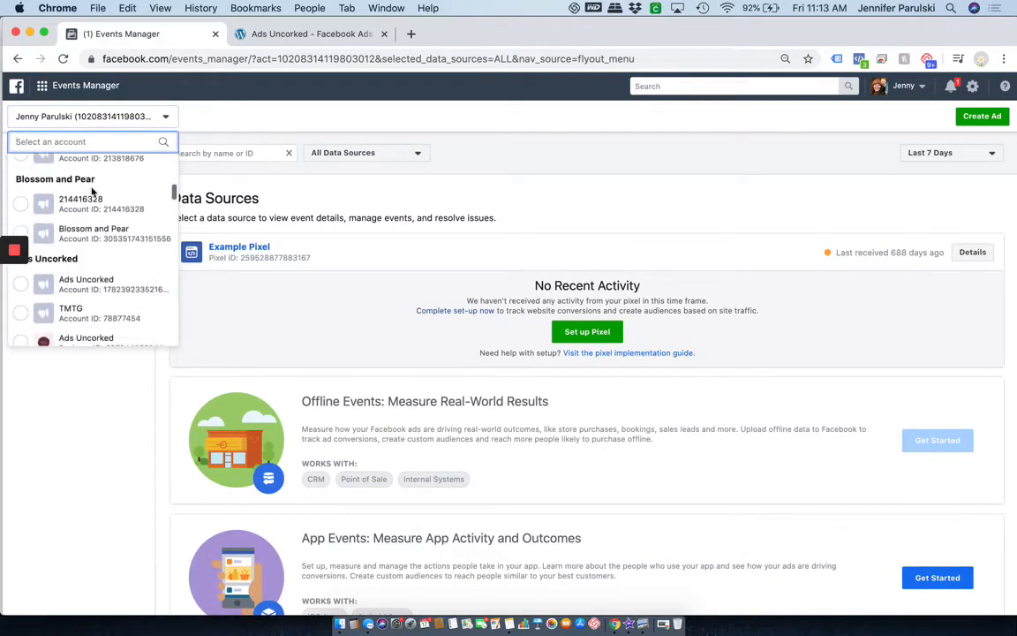
pyautogui.click(102, 281)
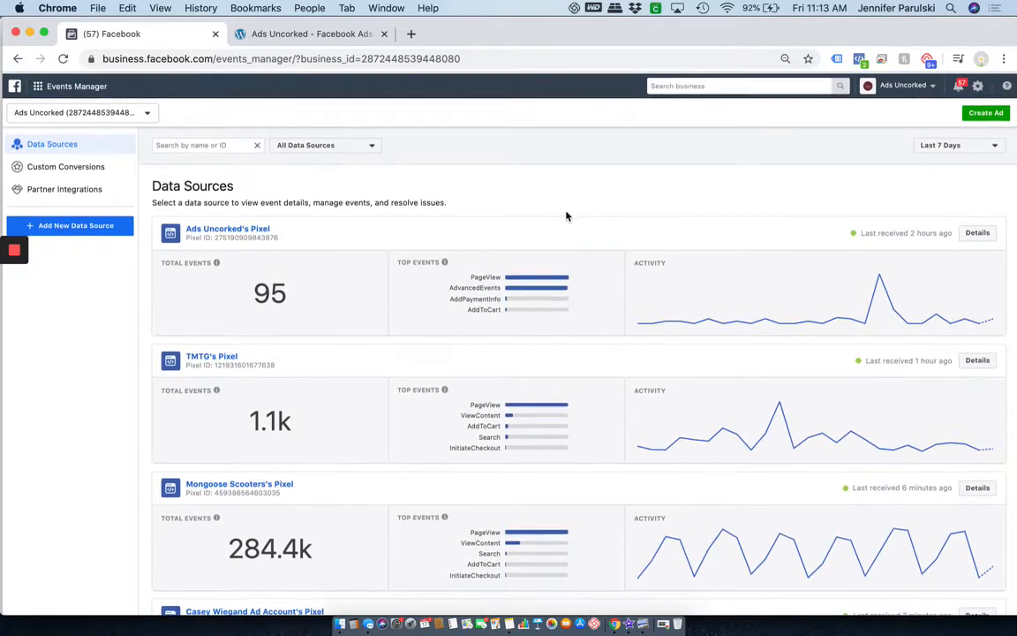
pyautogui.click(236, 229)
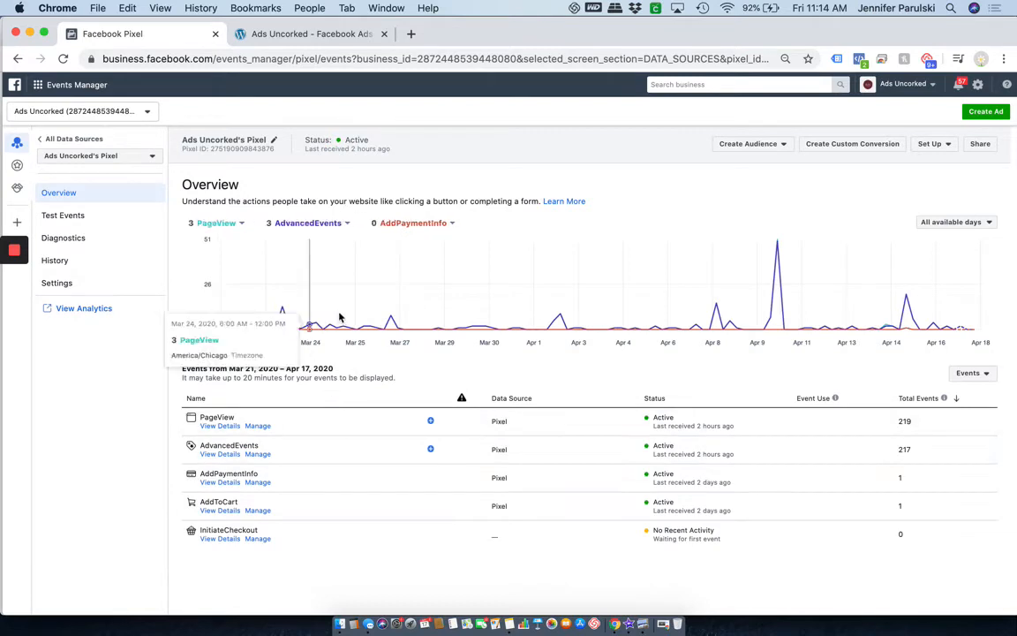
# Open the Custom Conversions list, glance at the Ads Uncorked site, and start a new custom conversion.
pyautogui.moveTo(229, 326)
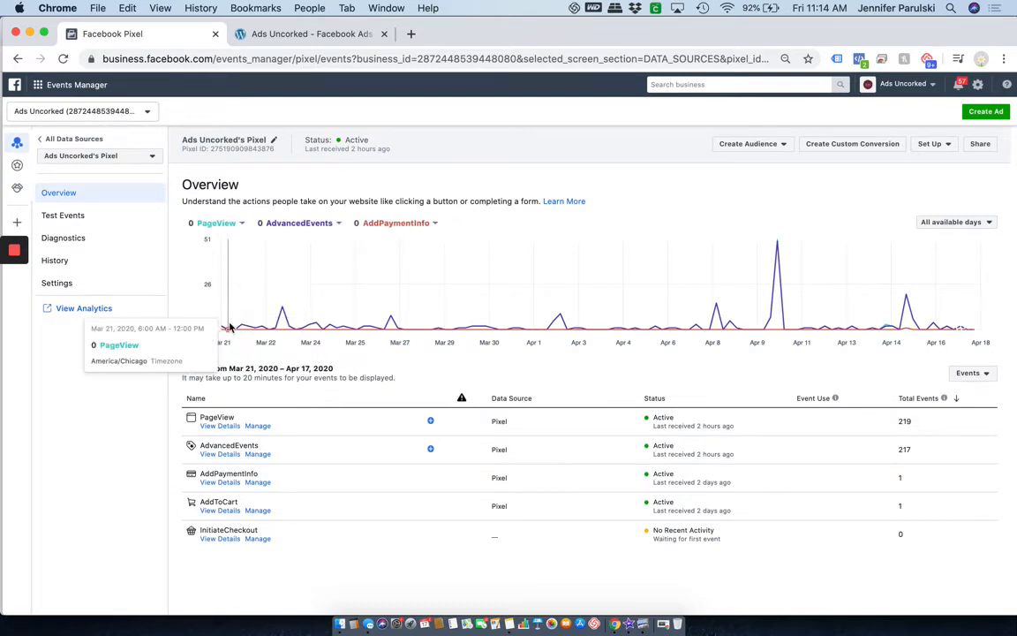
pyautogui.click(18, 166)
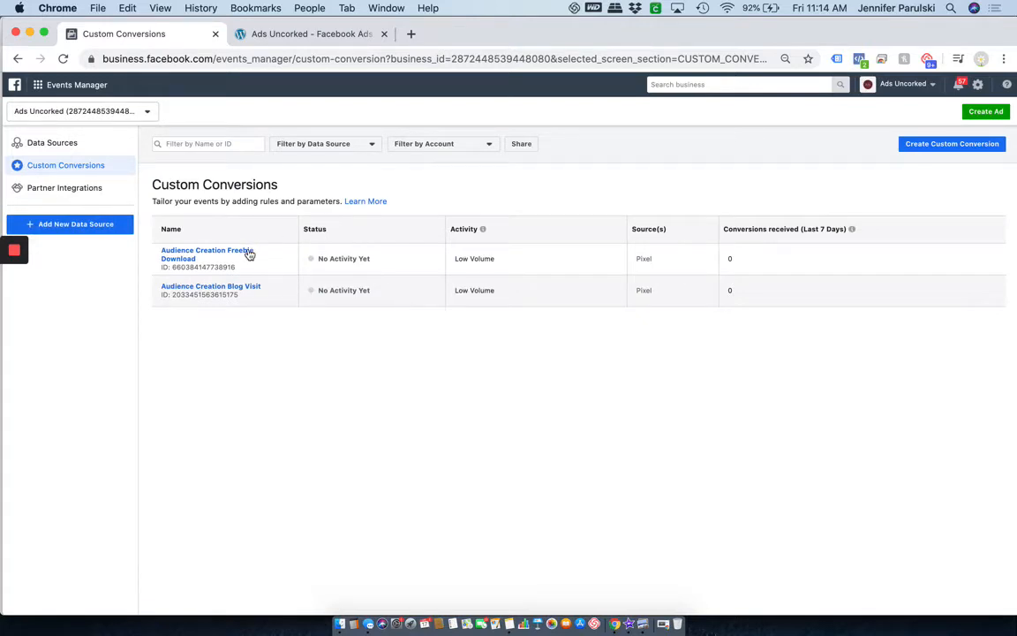
pyautogui.click(326, 36)
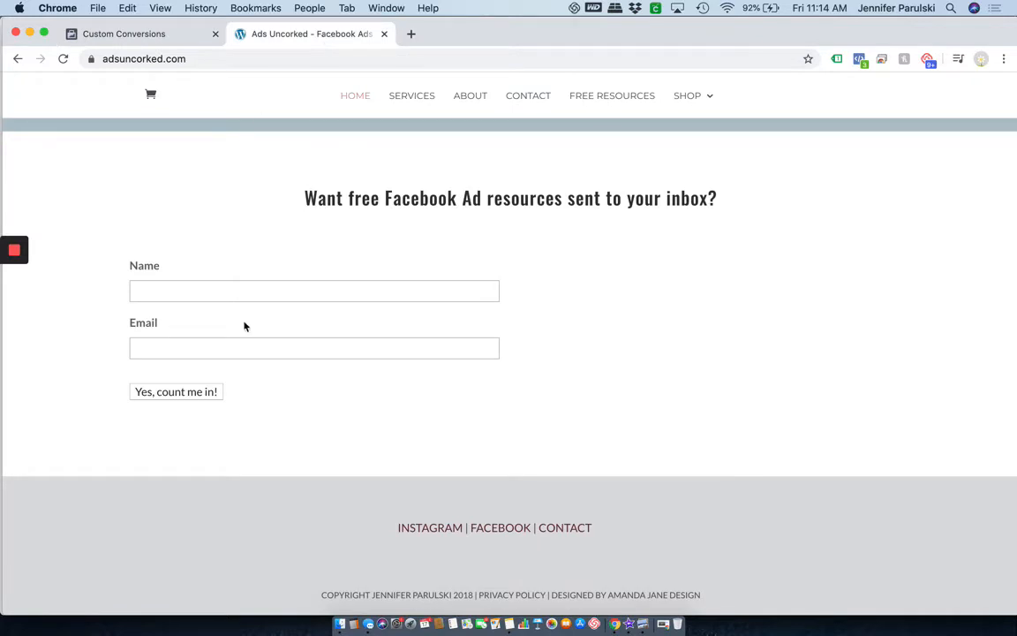
pyautogui.click(143, 34)
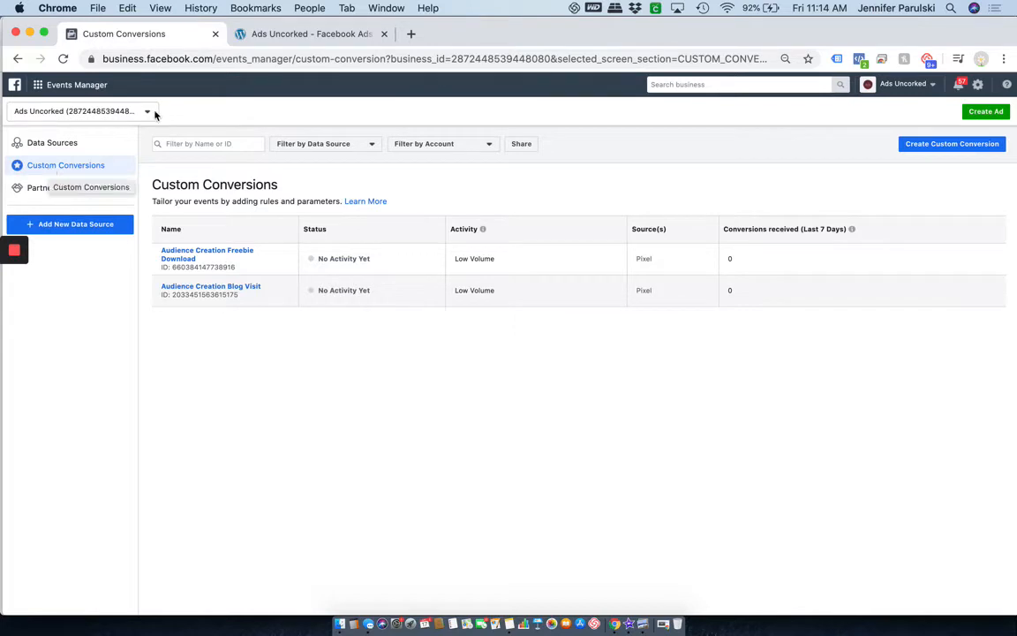
pyautogui.click(985, 152)
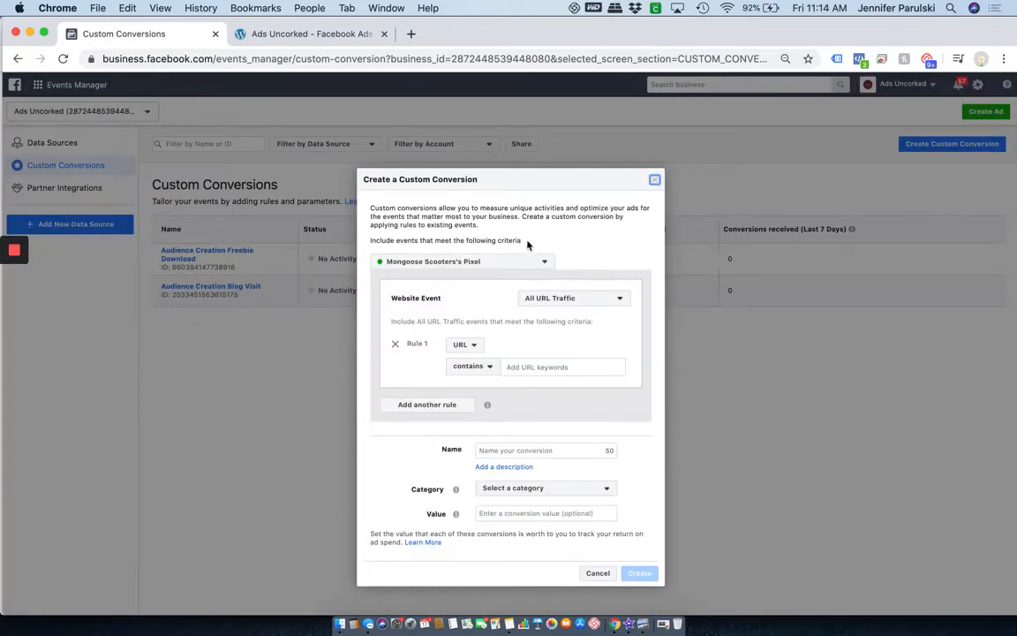
pyautogui.click(458, 262)
pyautogui.write('ads')
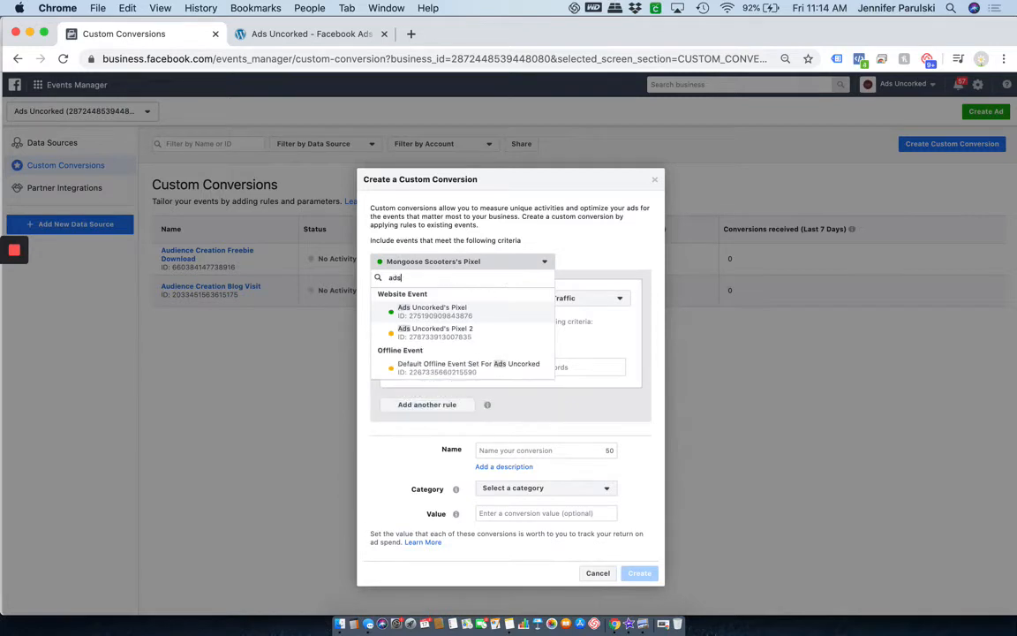
pyautogui.click(473, 307)
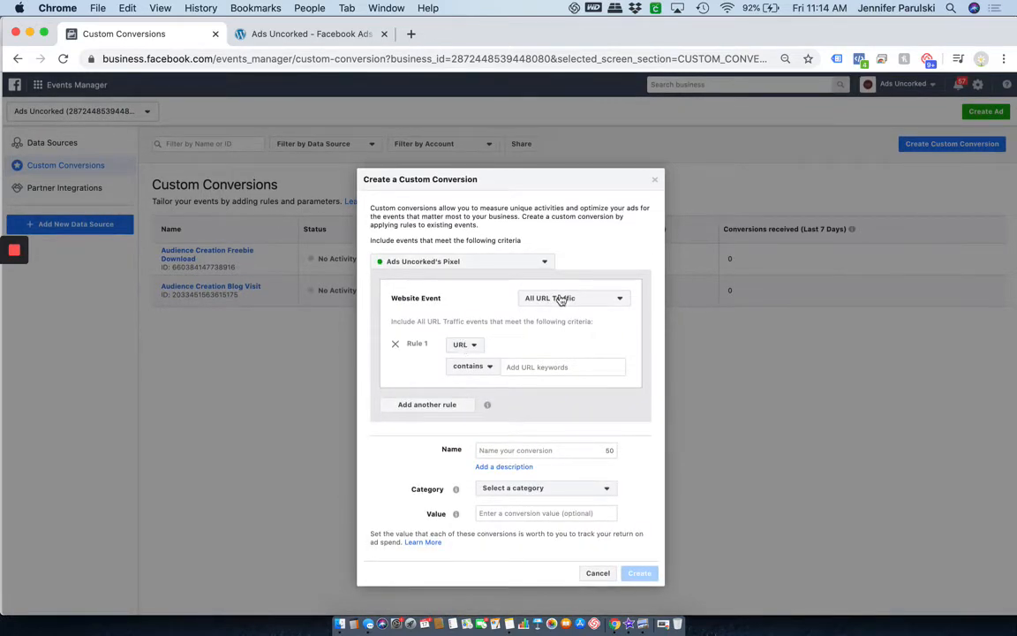
pyautogui.click(527, 367)
pyautogui.click(253, 38)
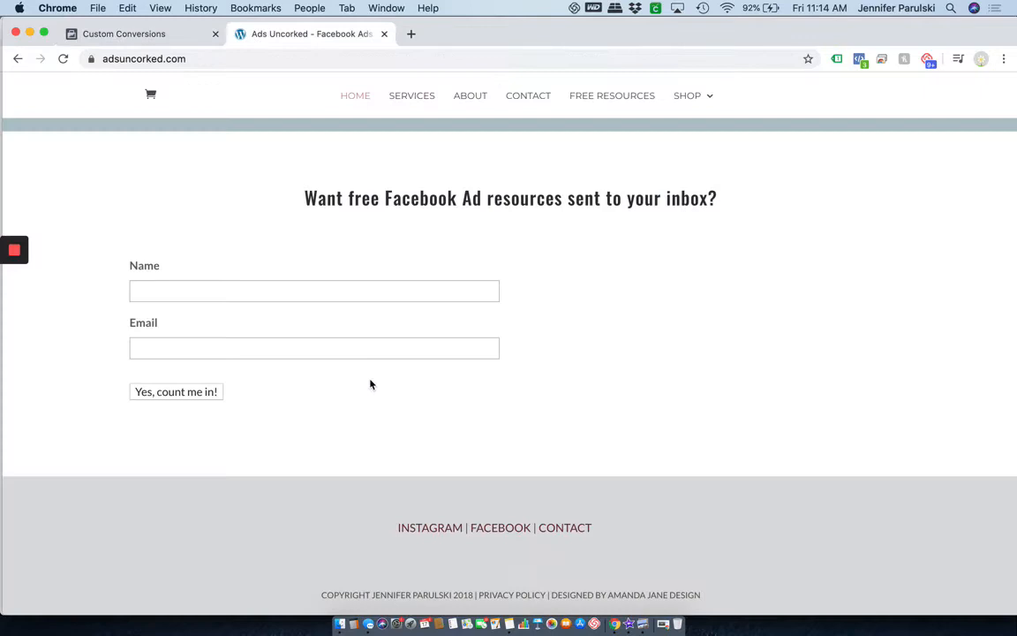
# Fill the Ads Uncorked signup form with the subscriber's first name and e-mail address, then submit it.
pyautogui.click(254, 284)
pyautogui.click(213, 322)
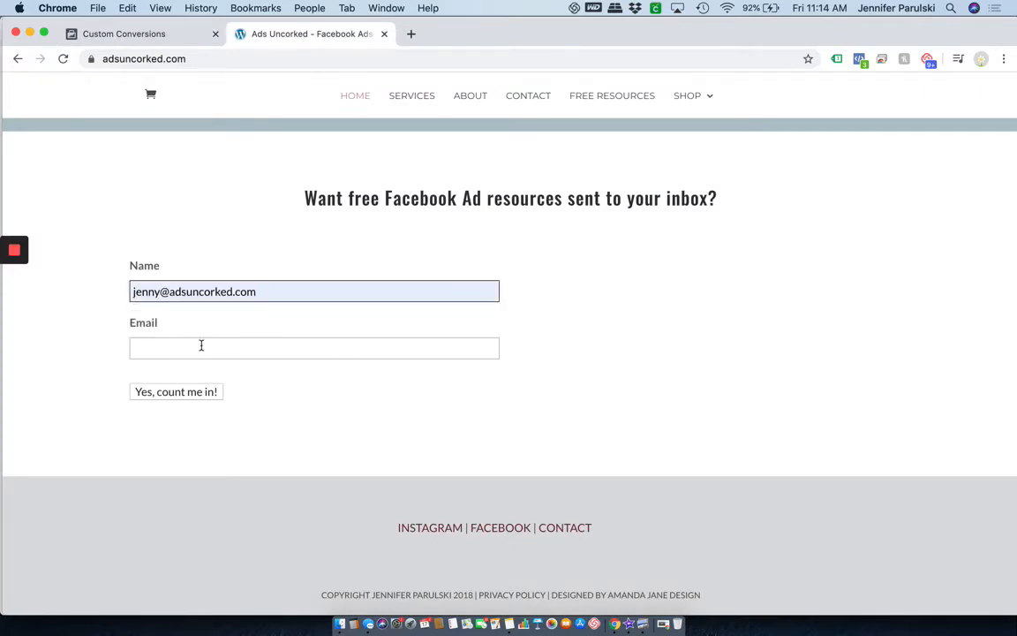
pyautogui.click(200, 345)
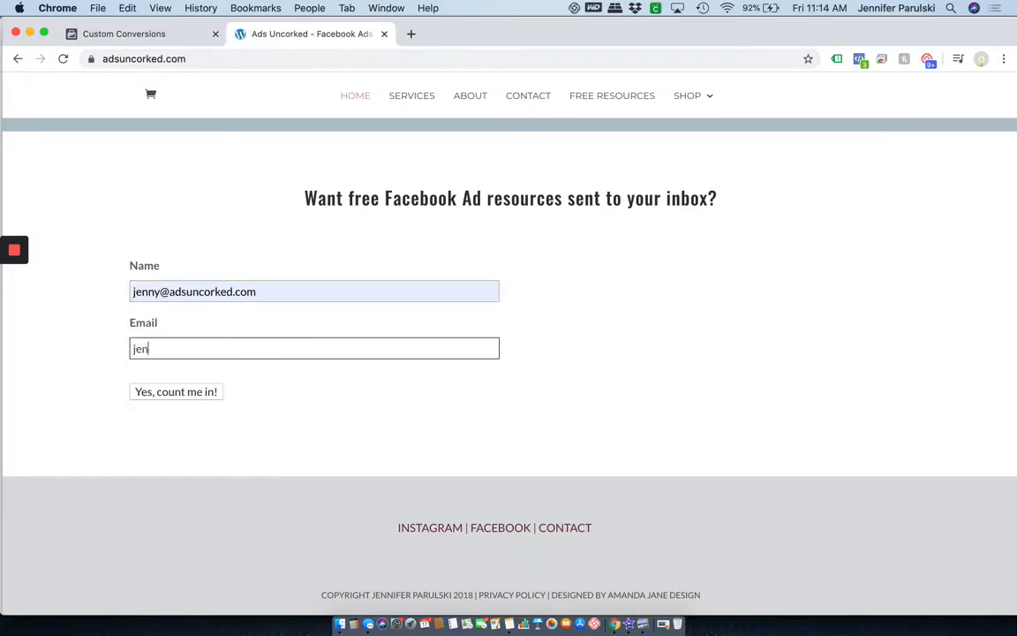
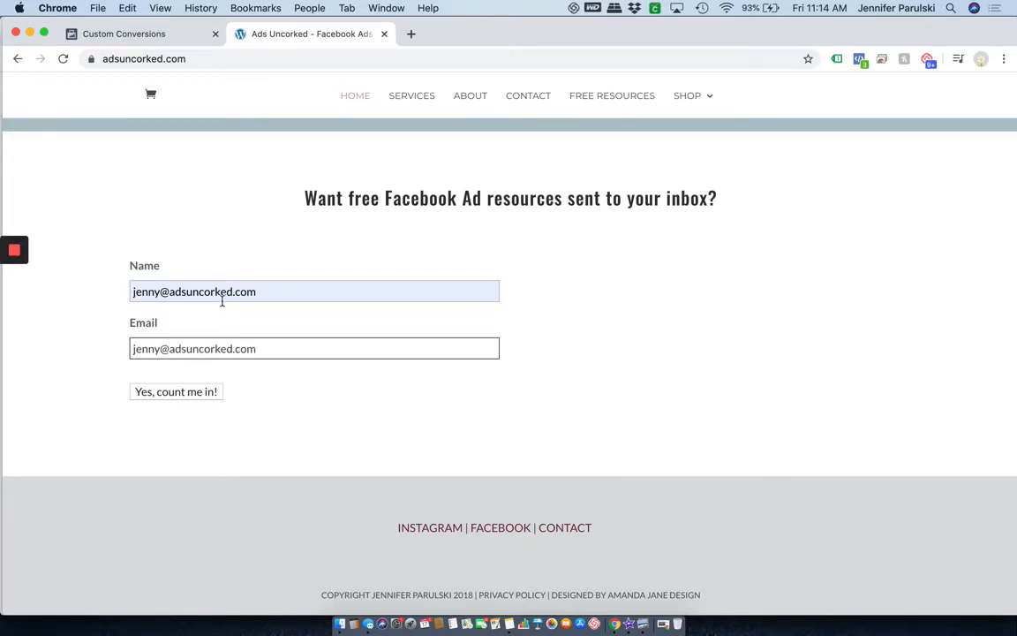
pyautogui.tripleClick(222, 298)
pyautogui.write('Jenny')
pyautogui.click(324, 431)
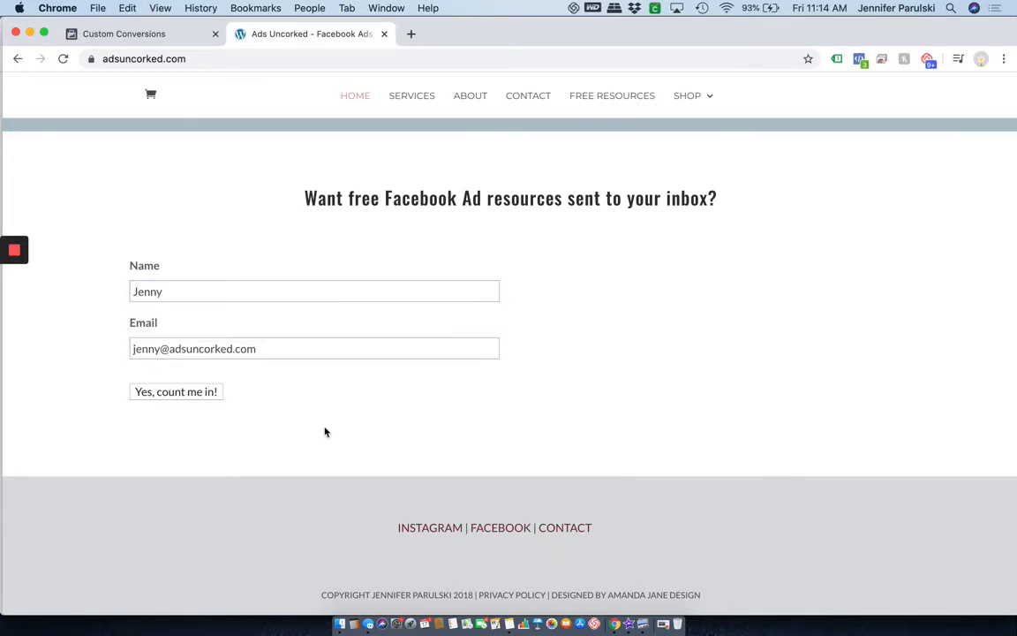
pyautogui.click(167, 396)
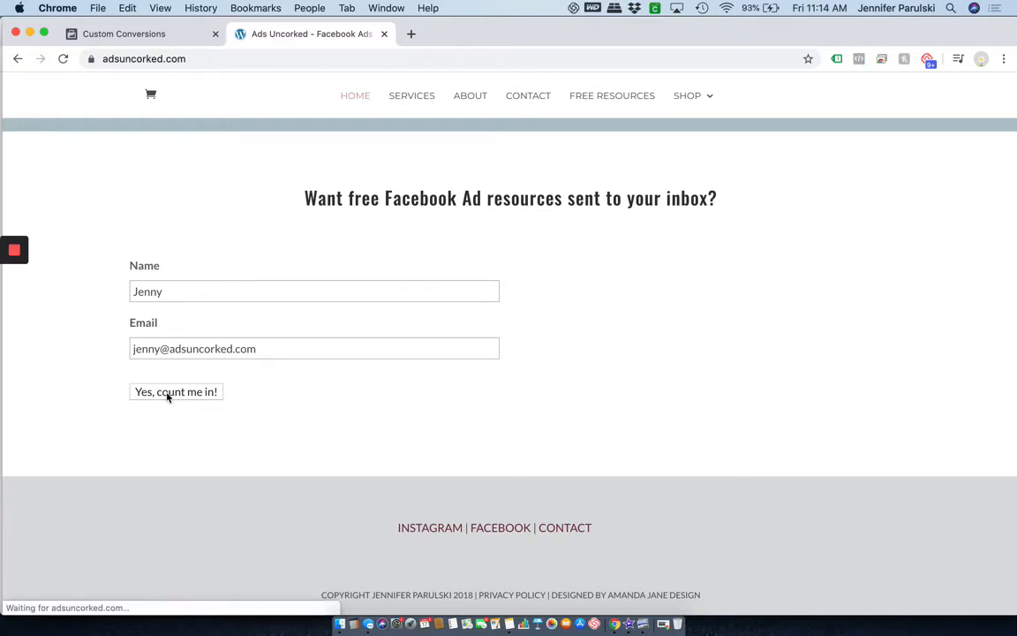
# Enter adsuncorked.com/thankyou in a new tab and select its /thankyou part.
pyautogui.click(133, 34)
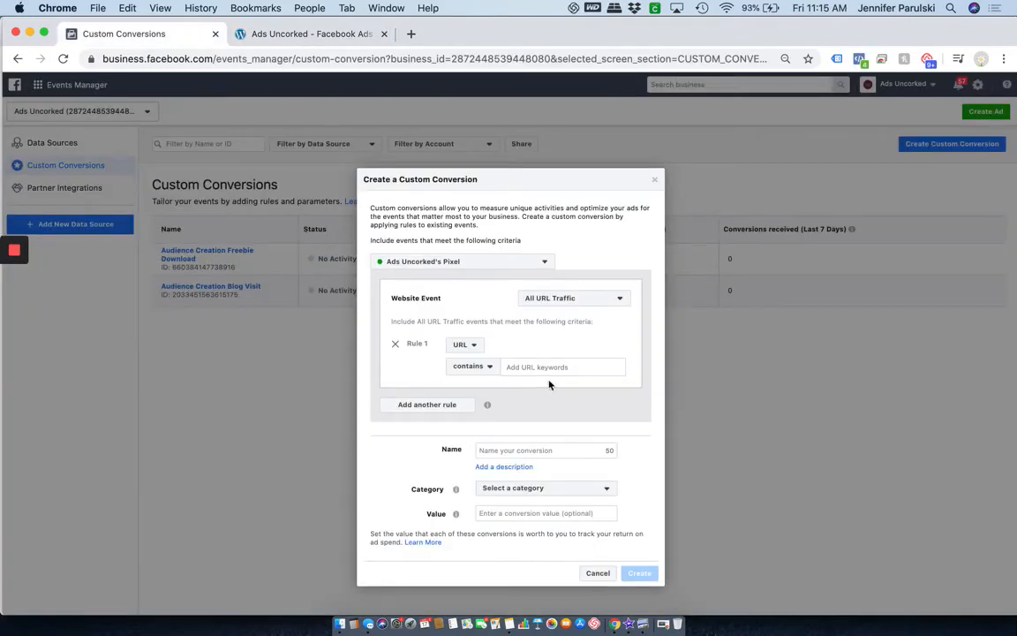
pyautogui.click(411, 34)
pyautogui.write('adsuncorked.com')
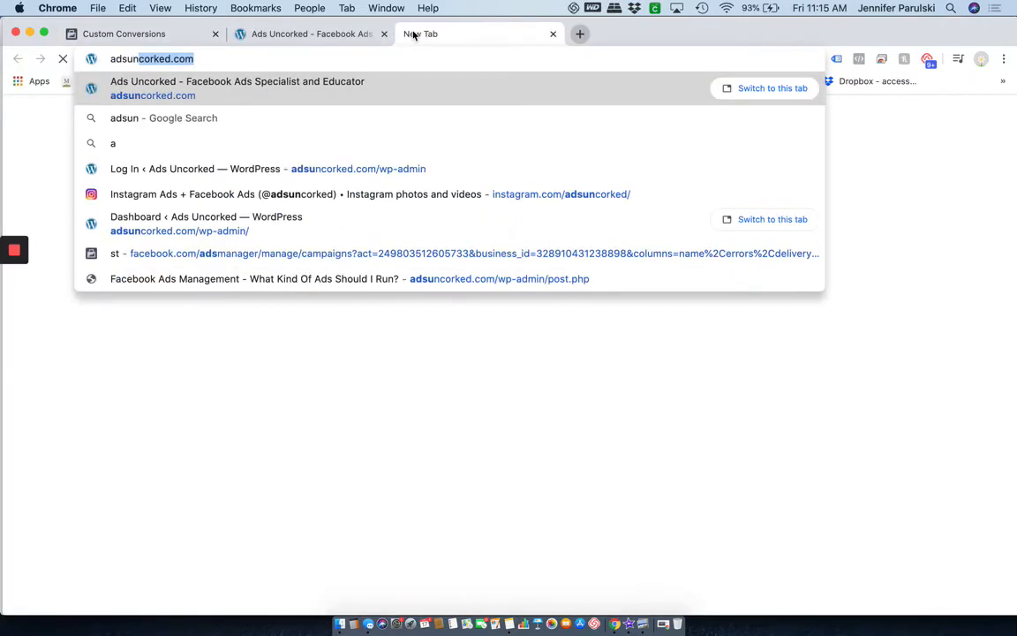
pyautogui.write('/thank')
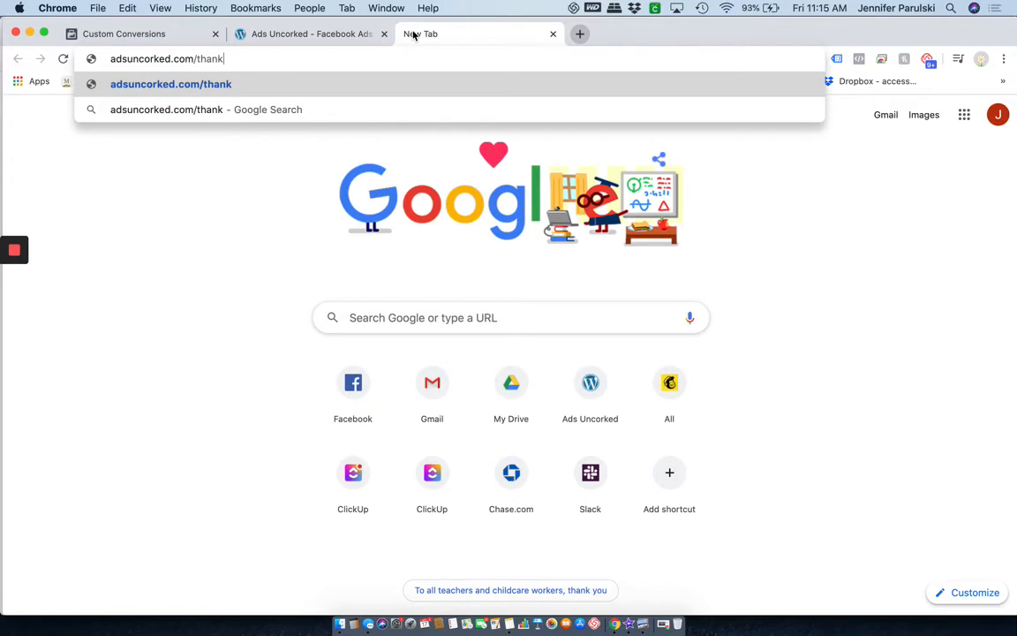
pyautogui.write('you')
pyautogui.moveTo(254, 59); pyautogui.dragTo(195, 59)
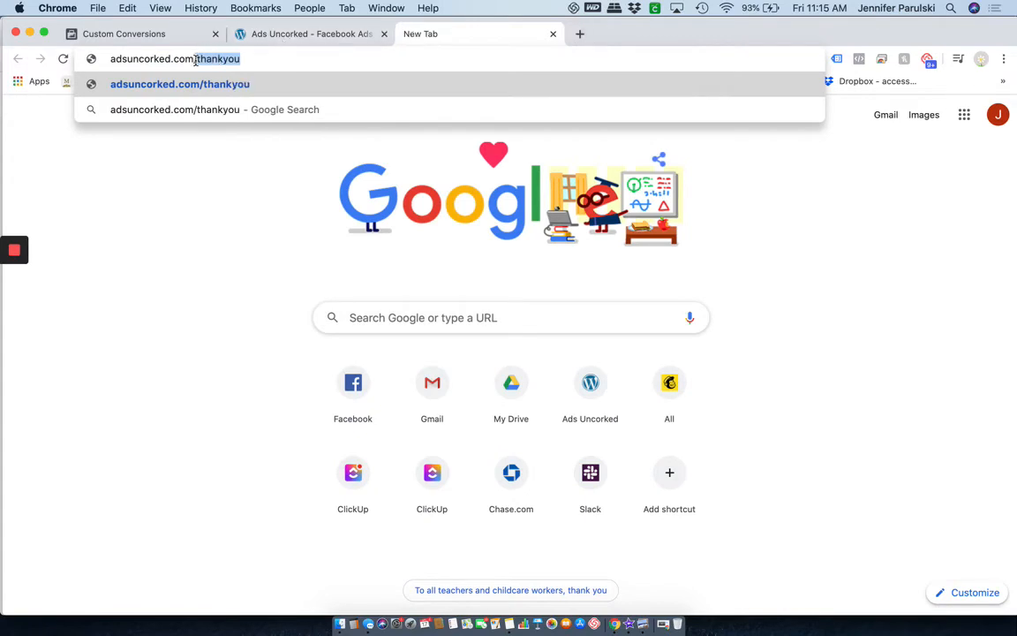
# Set the conversion's URL rule to contains /thankyou, rechecking the thank-you page address.
pyautogui.click(146, 36)
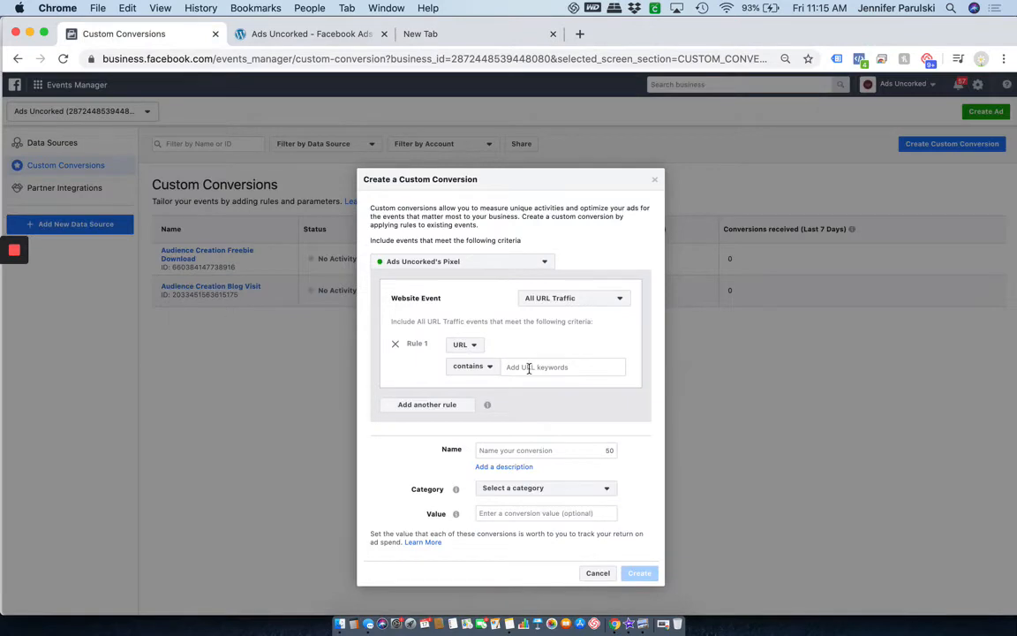
pyautogui.write('/thankyou')
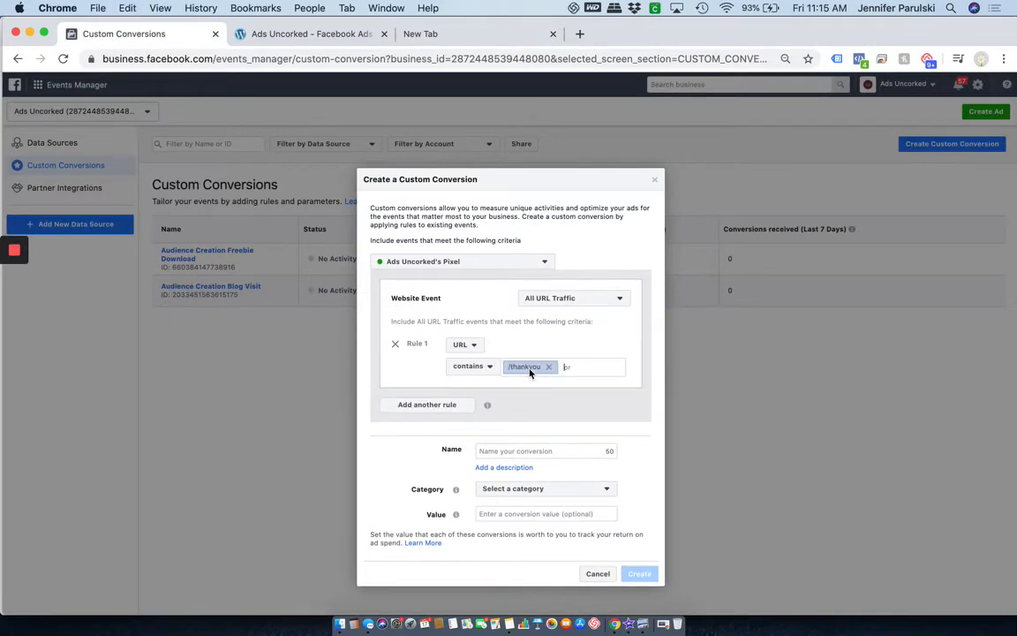
pyautogui.click(465, 367)
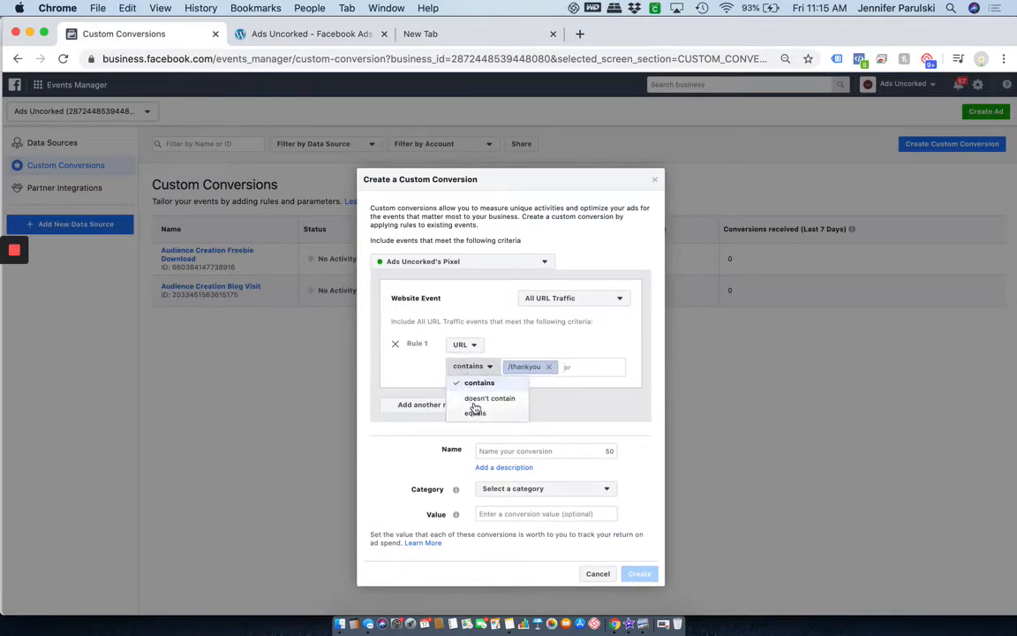
pyautogui.click(584, 410)
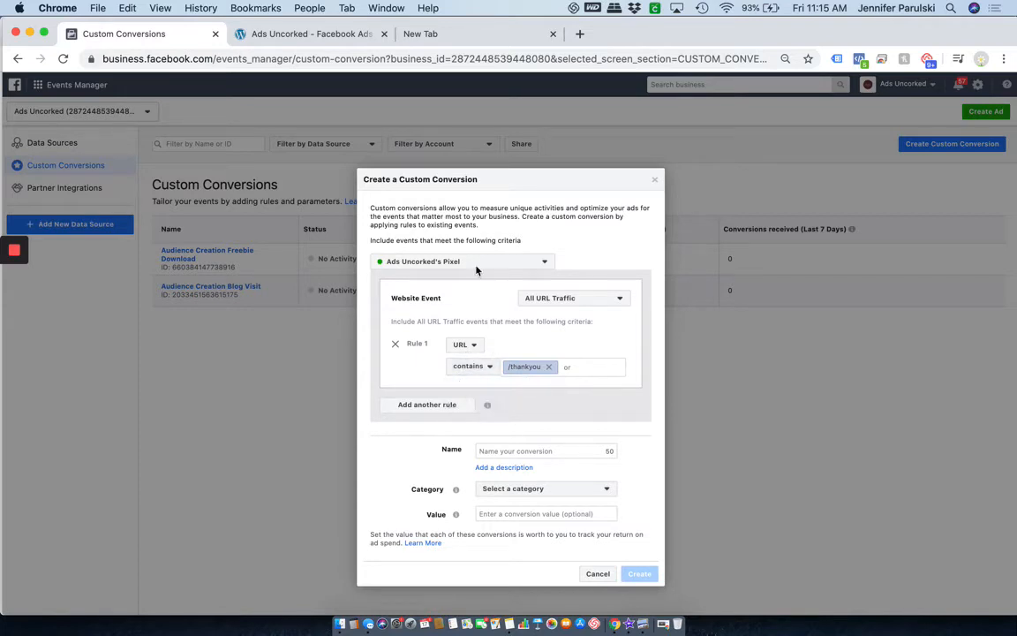
pyautogui.click(417, 26)
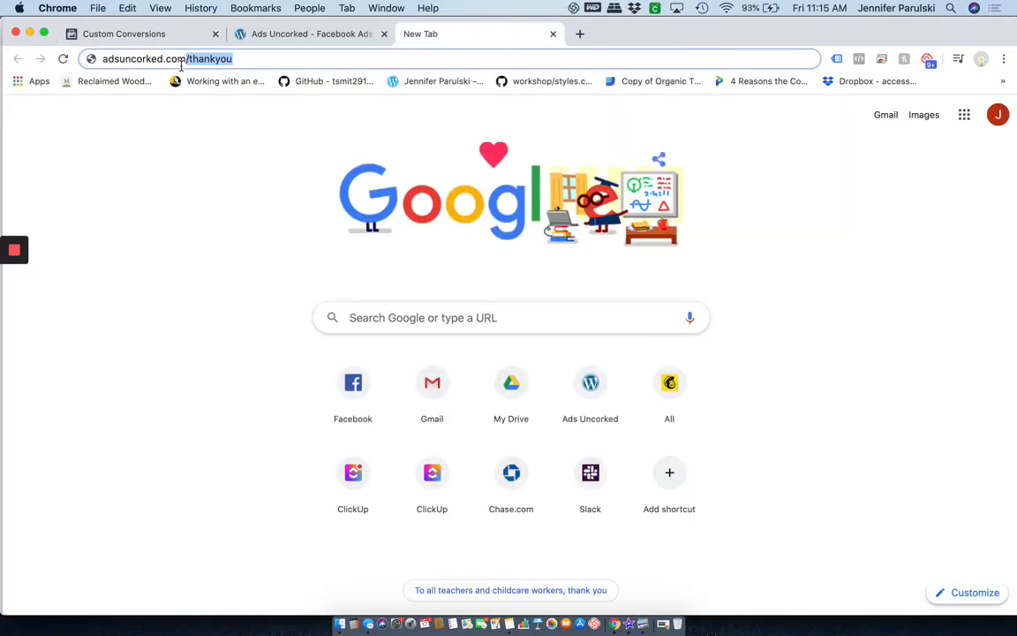
pyautogui.click(187, 60)
pyautogui.moveTo(187, 59); pyautogui.dragTo(236, 60)
pyautogui.click(147, 33)
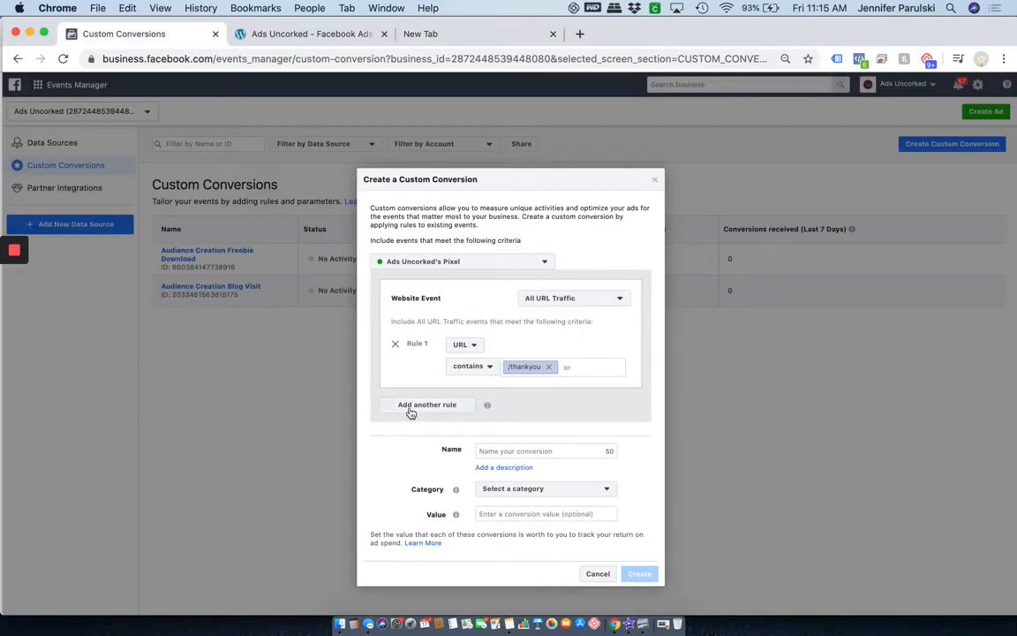
# Name the conversion 'Email Subscriber', give it the Lead category, and create it.
pyautogui.write('Email Subscriber')
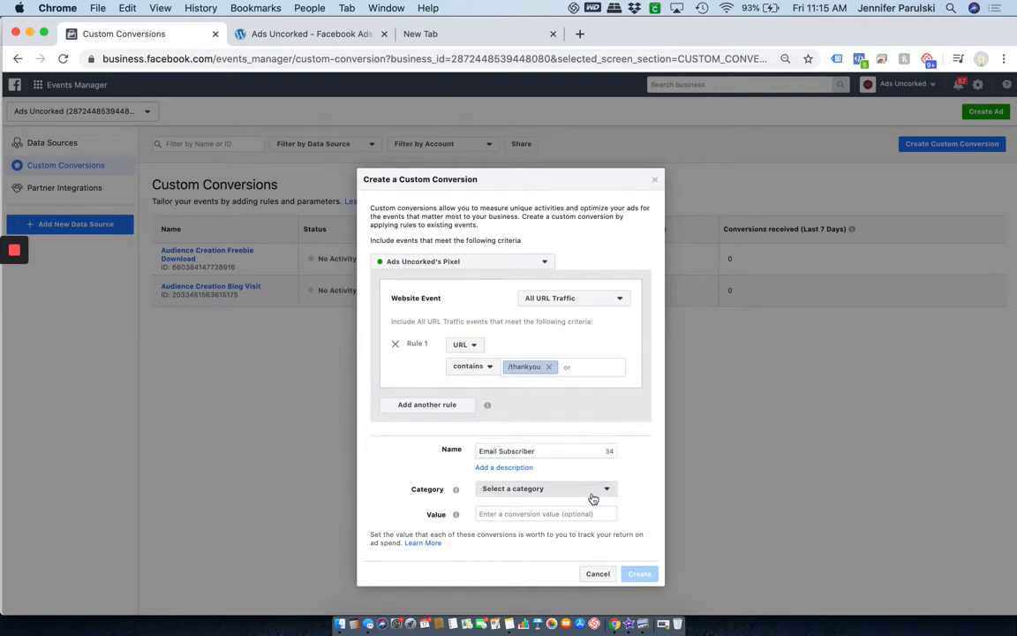
pyautogui.click(595, 491)
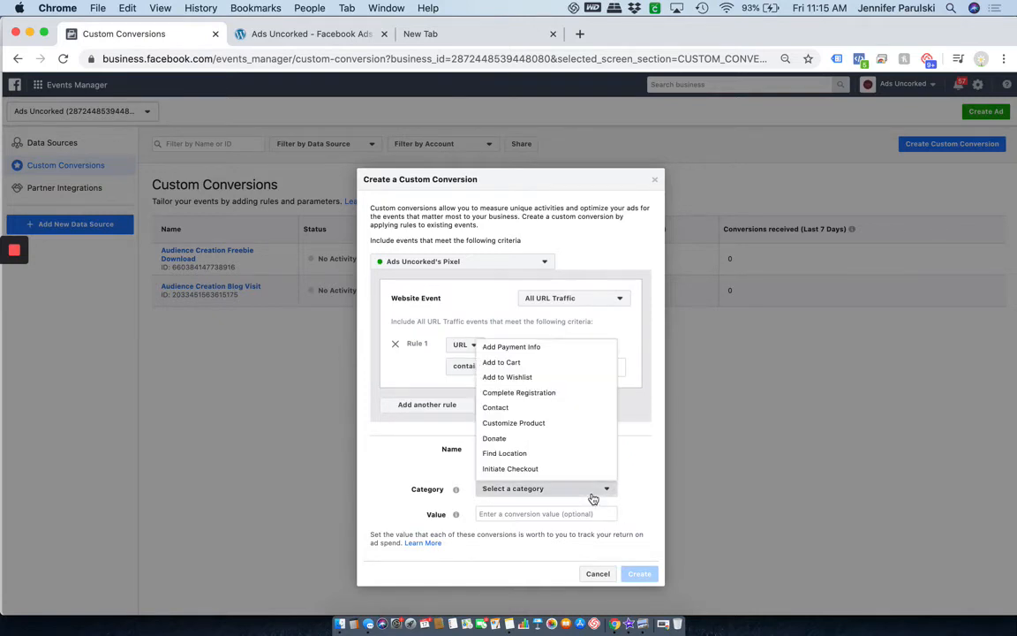
pyautogui.scroll(-5, 576, 454)
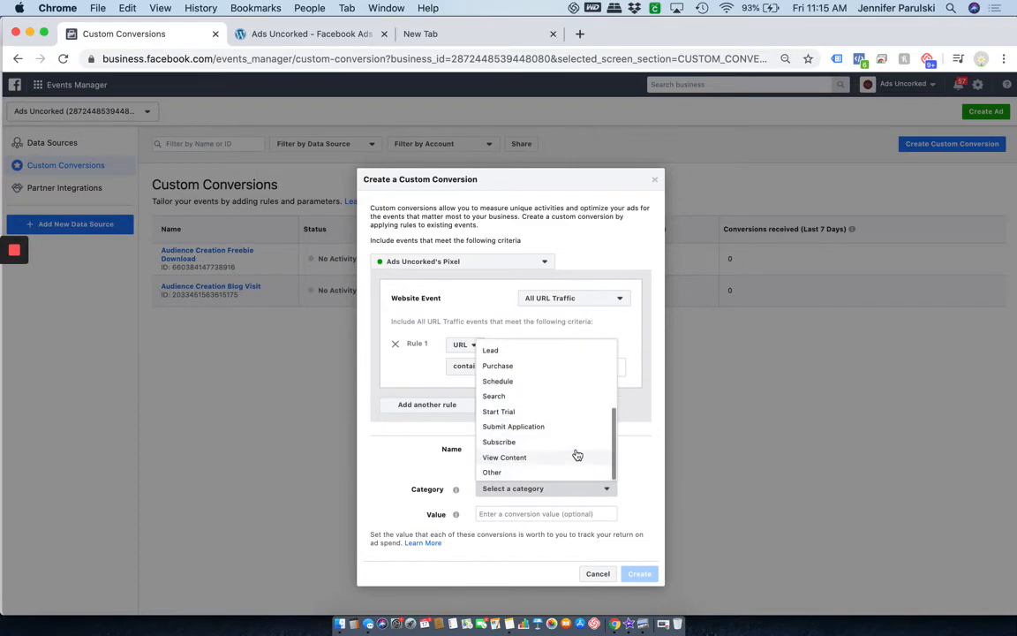
pyautogui.click(532, 351)
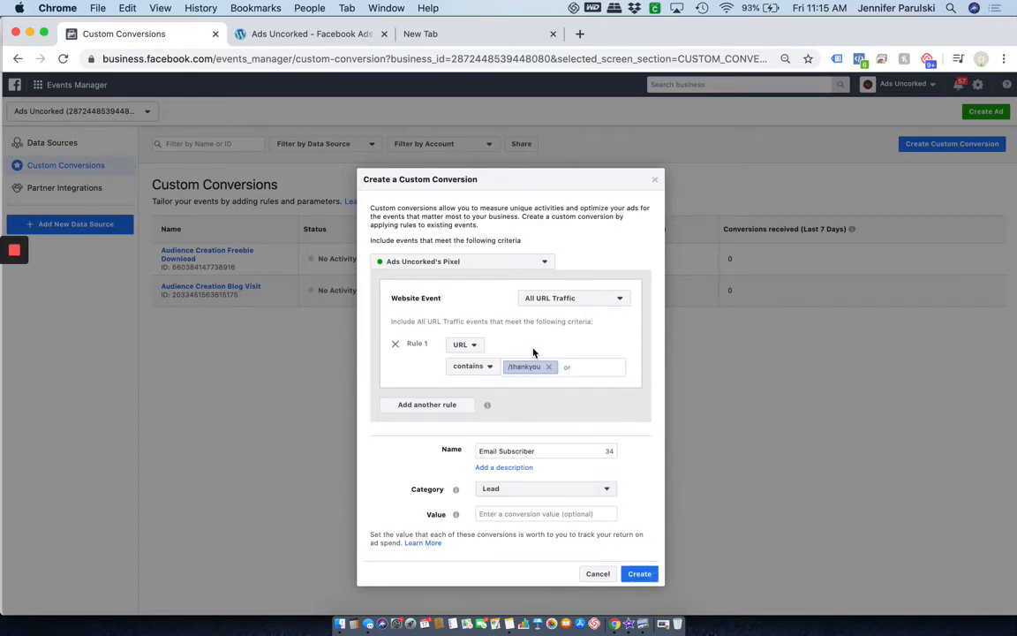
pyautogui.click(641, 574)
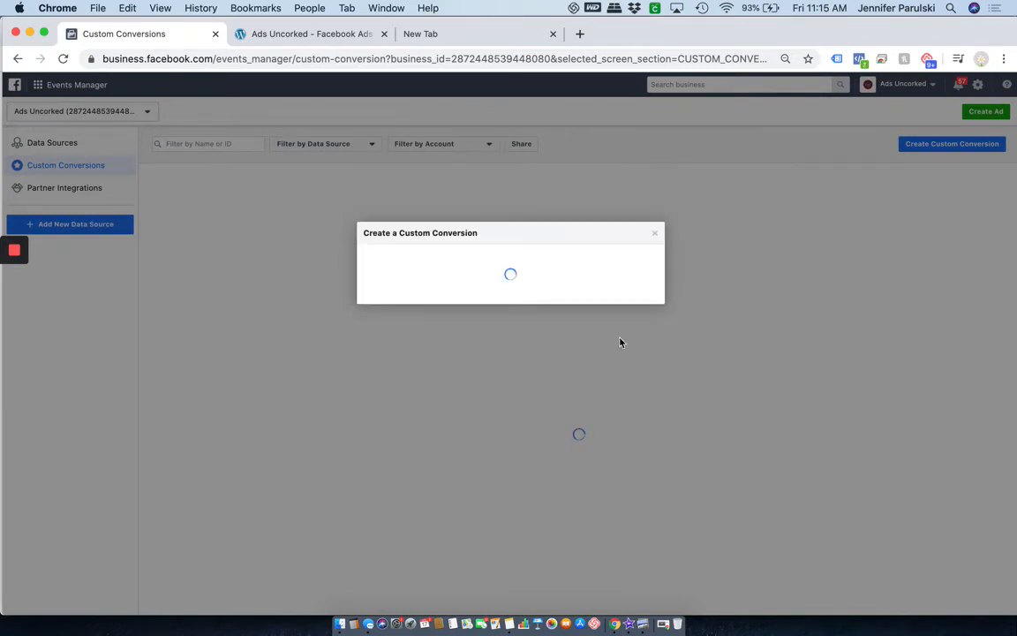
# Dismiss the success message and review, then close, the Email Subscriber overview.
pyautogui.click(644, 421)
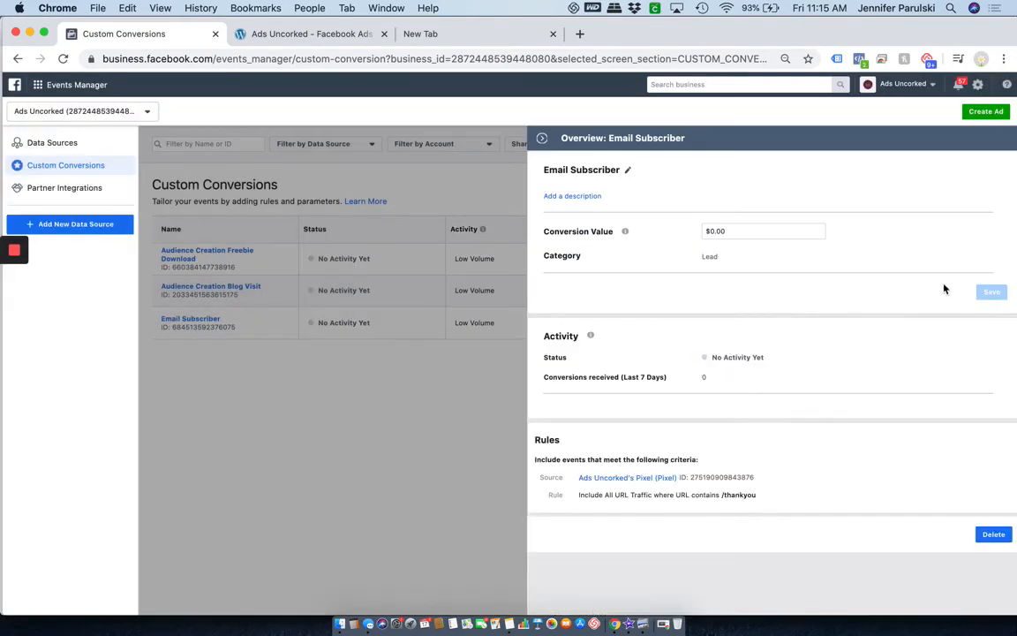
pyautogui.click(541, 138)
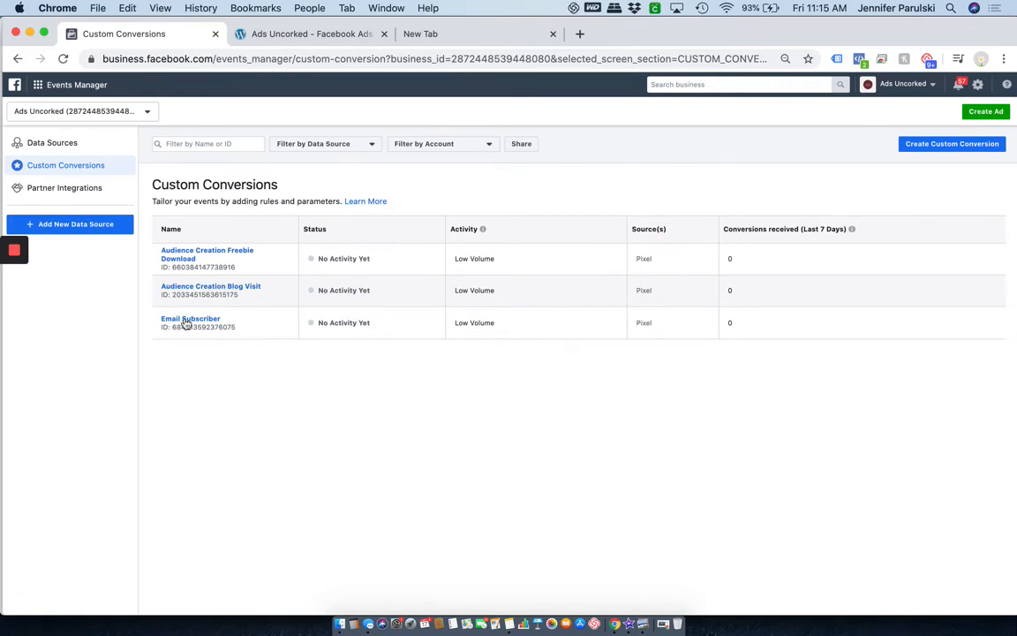
# Create a new ad campaign with the Conversions objective and continue to its ad set.
pyautogui.click(980, 112)
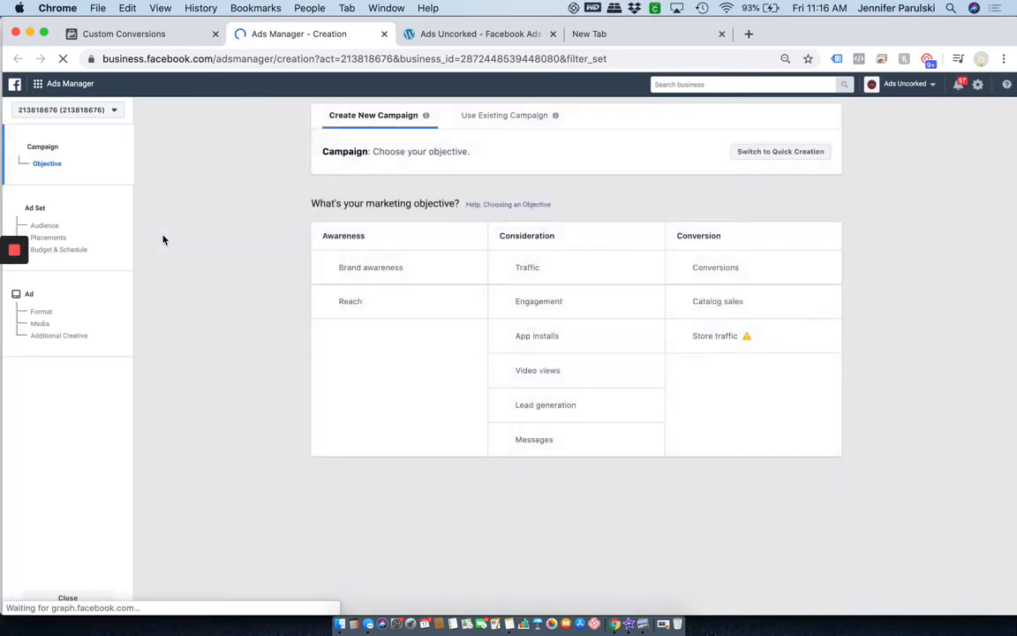
pyautogui.click(705, 268)
pyautogui.scroll(-3, 765, 352)
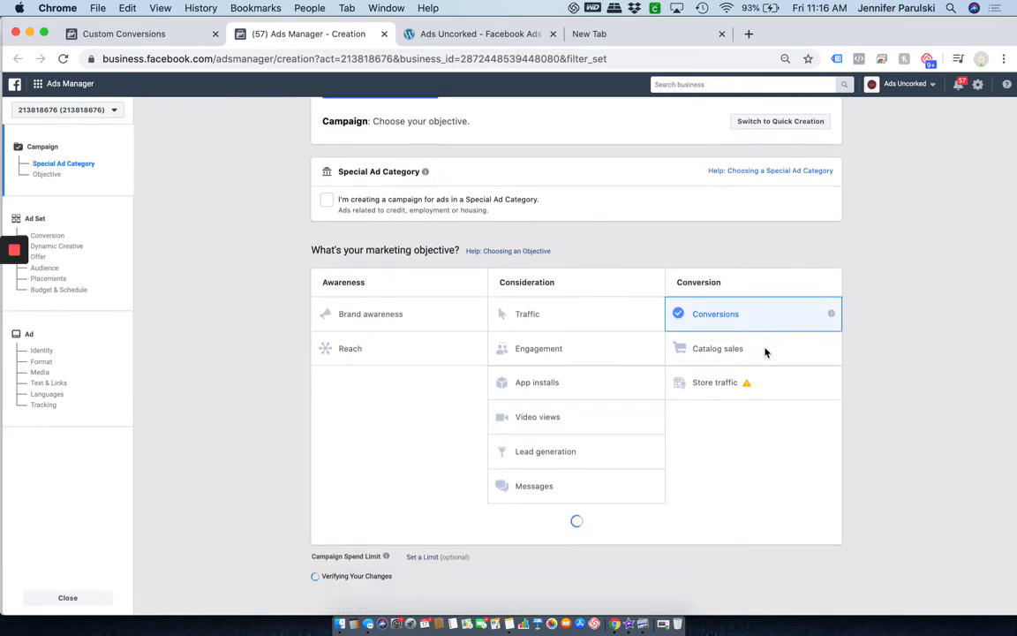
pyautogui.scroll(-5, 764, 352)
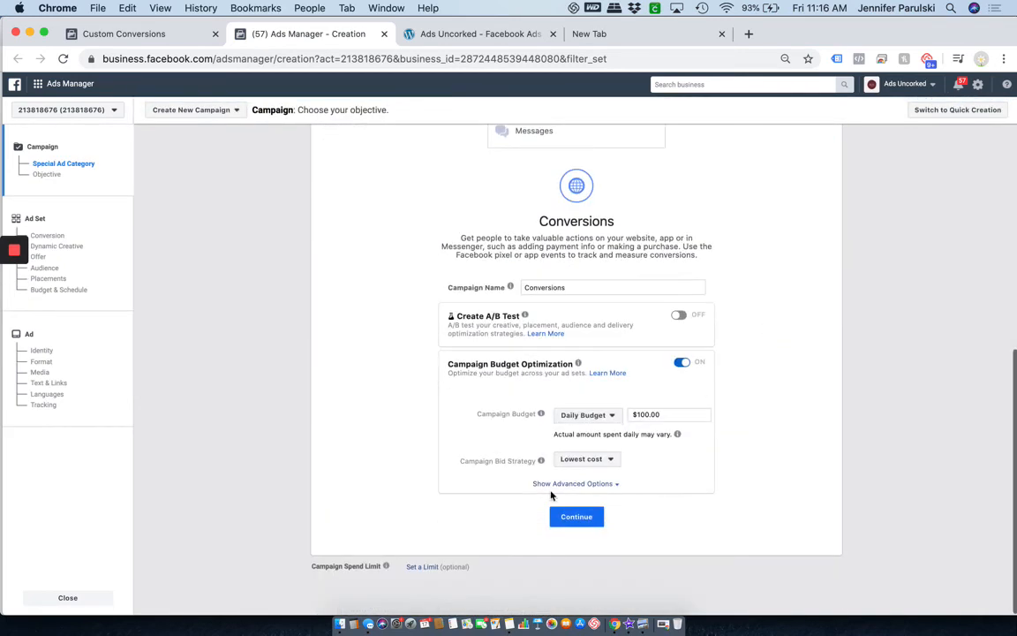
pyautogui.click(576, 607)
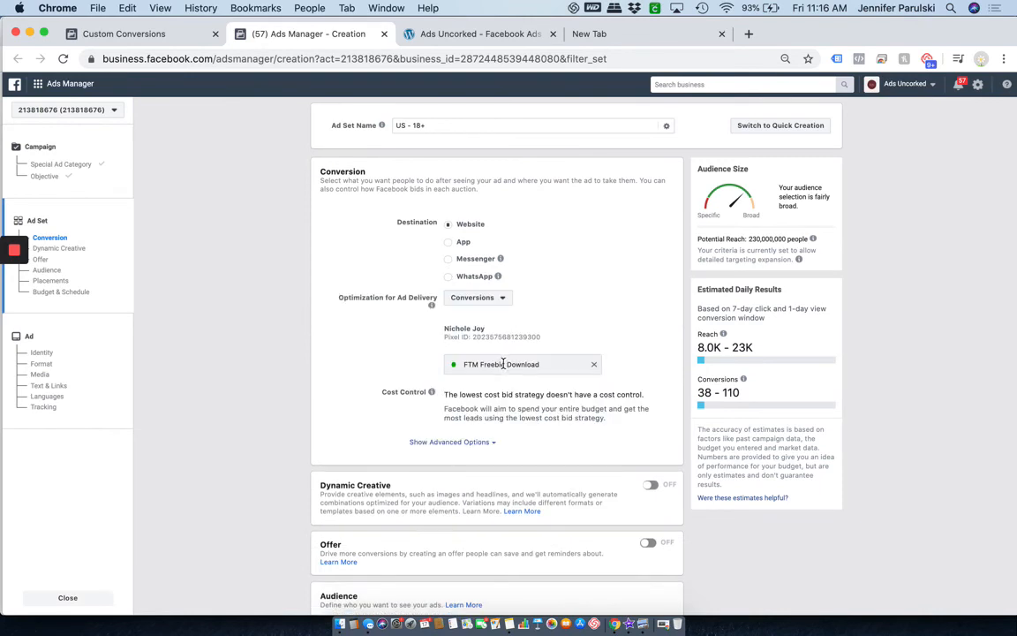
# Remove FTM Freebie Download as the conversion event and search the event list for Email.
pyautogui.click(594, 365)
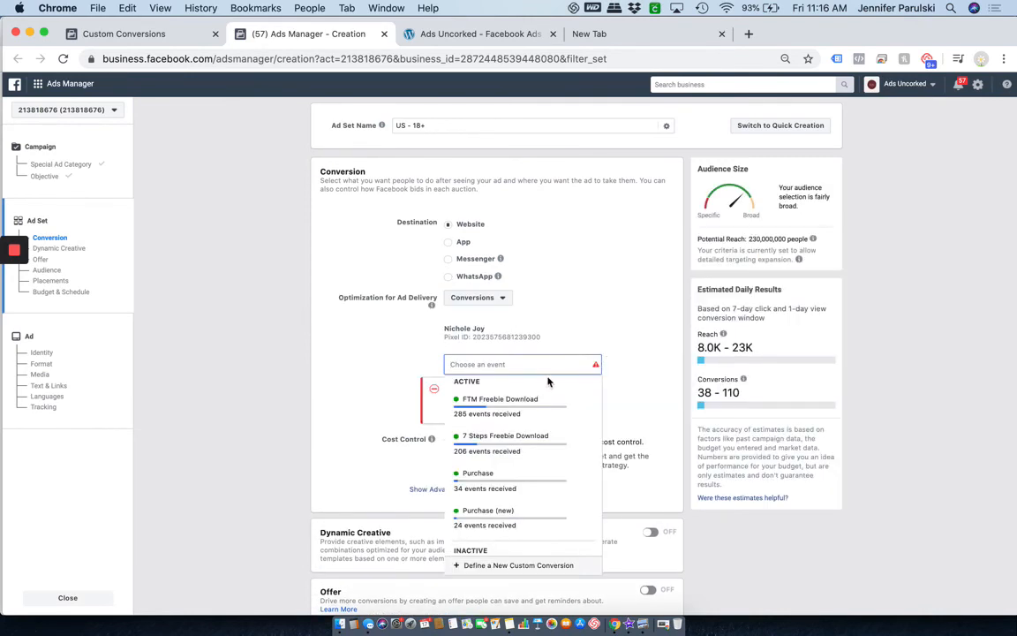
pyautogui.write('Emai')
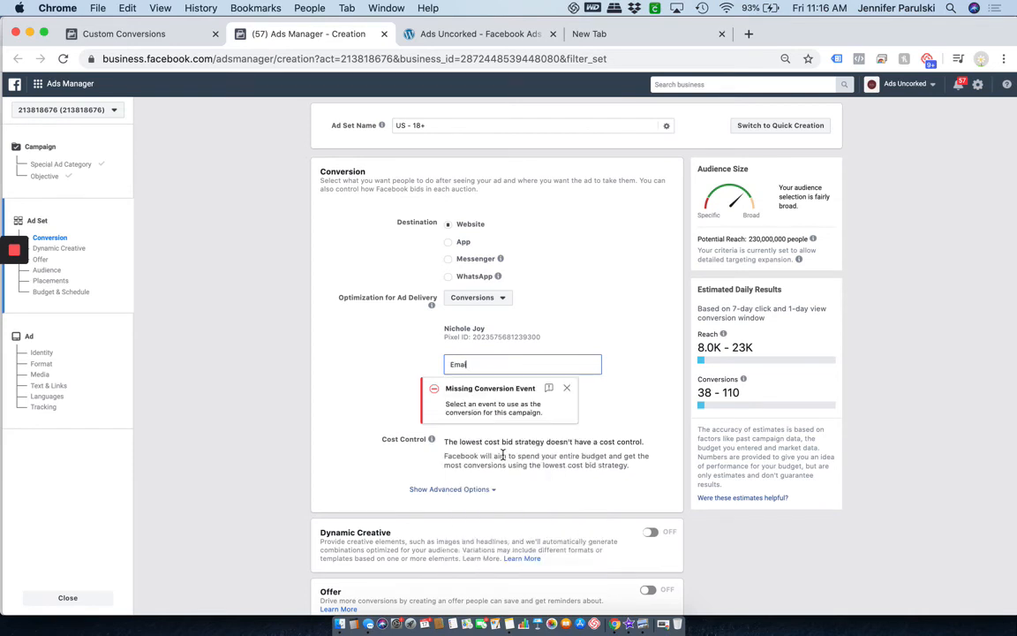
pyautogui.press('BackSpace')
pyautogui.press('BackSpace')
pyautogui.press('BackSpace')
pyautogui.press('BackSpace')
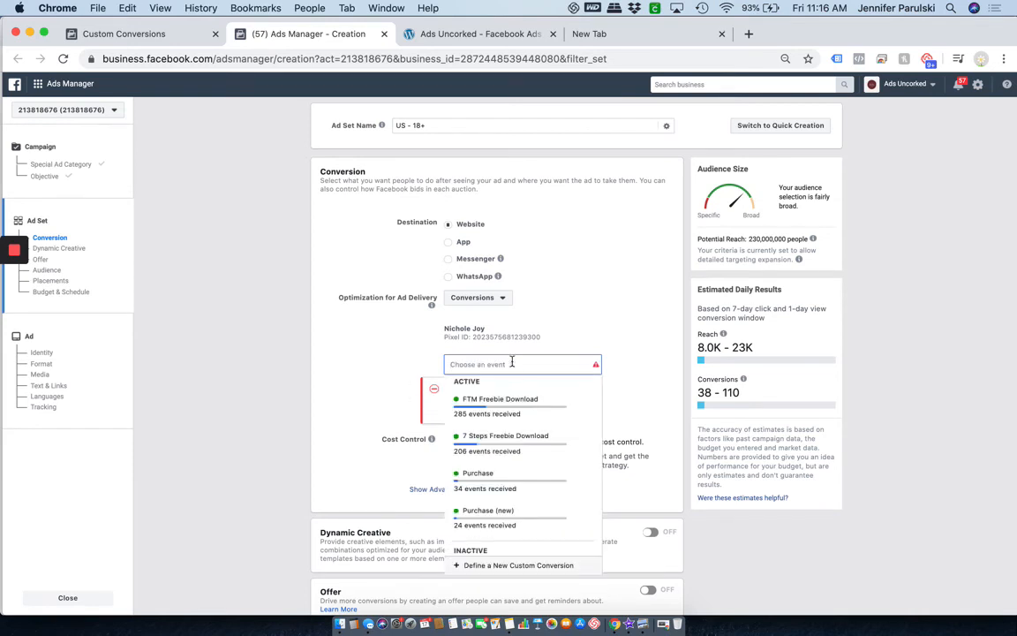
pyautogui.scroll(-10, 524, 469)
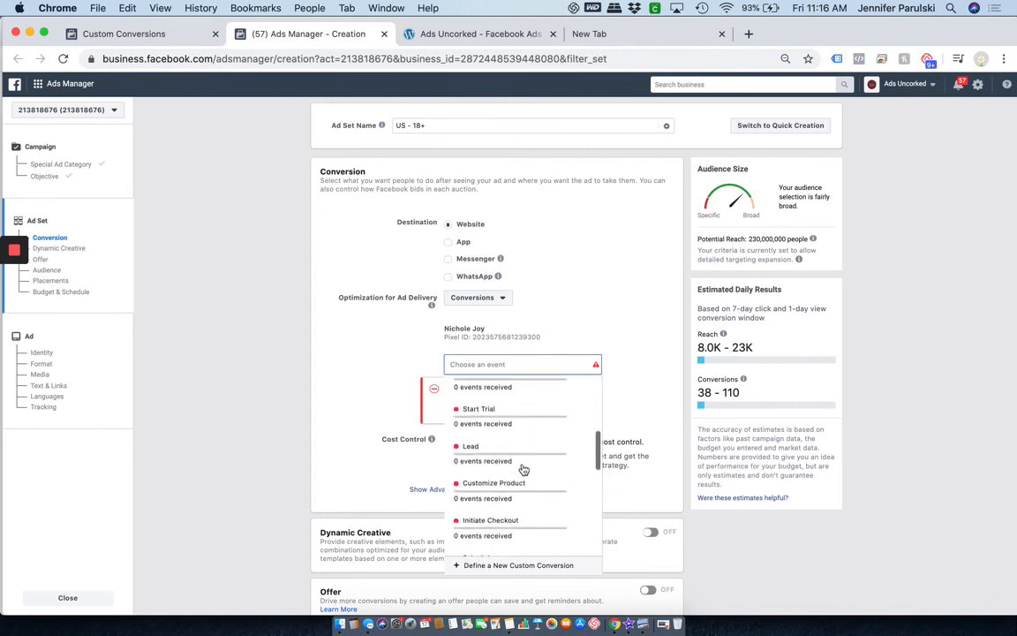
pyautogui.scroll(10, 523, 469)
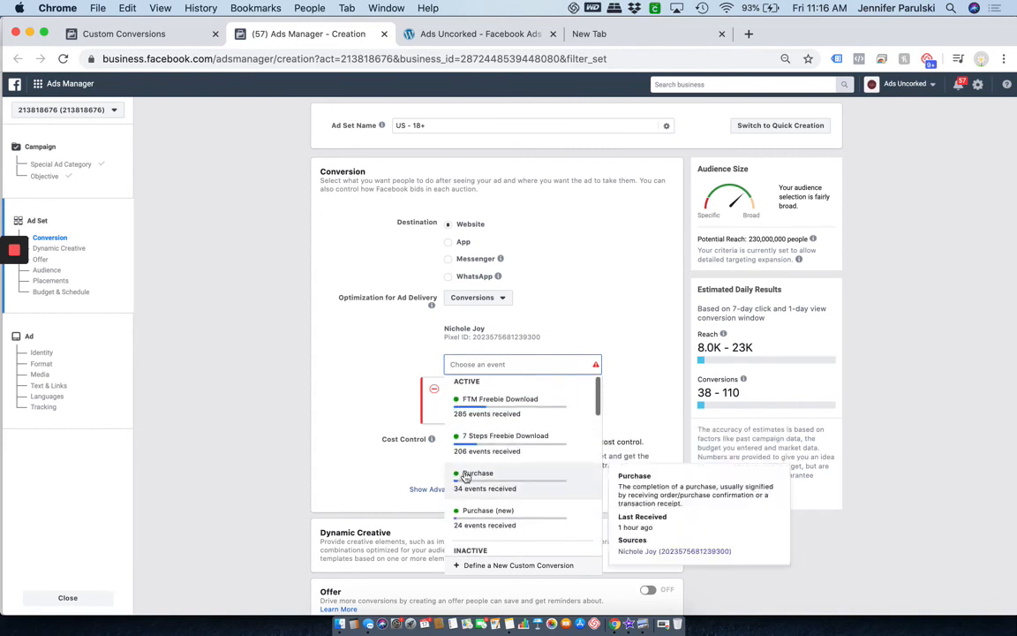
pyautogui.click(256, 278)
pyautogui.click(86, 83)
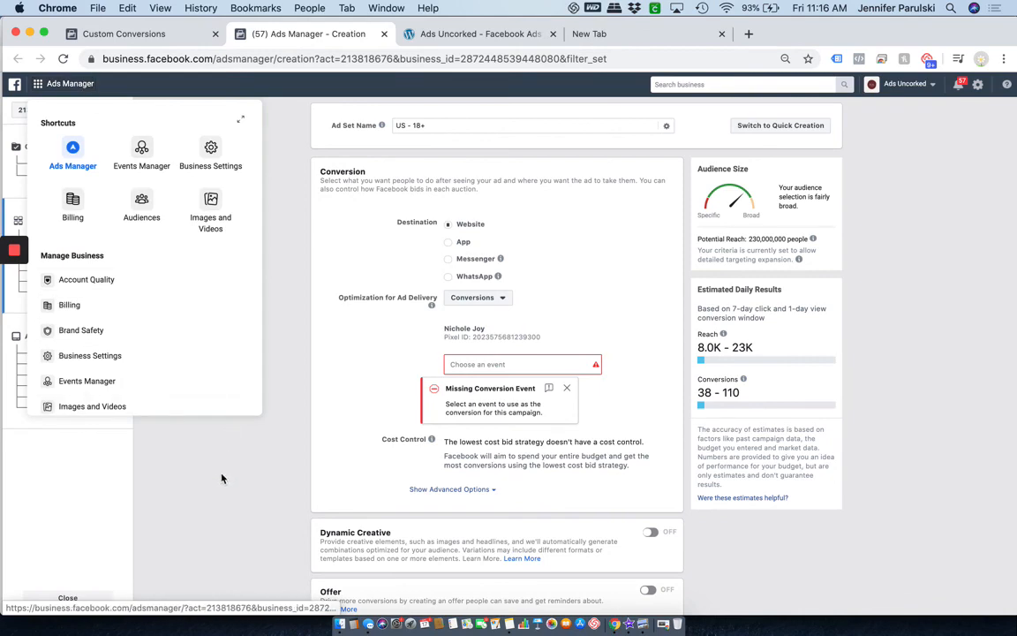
# Return to the Custom Conversions list showing Email Subscriber among its three conversions.
pyautogui.click(107, 32)
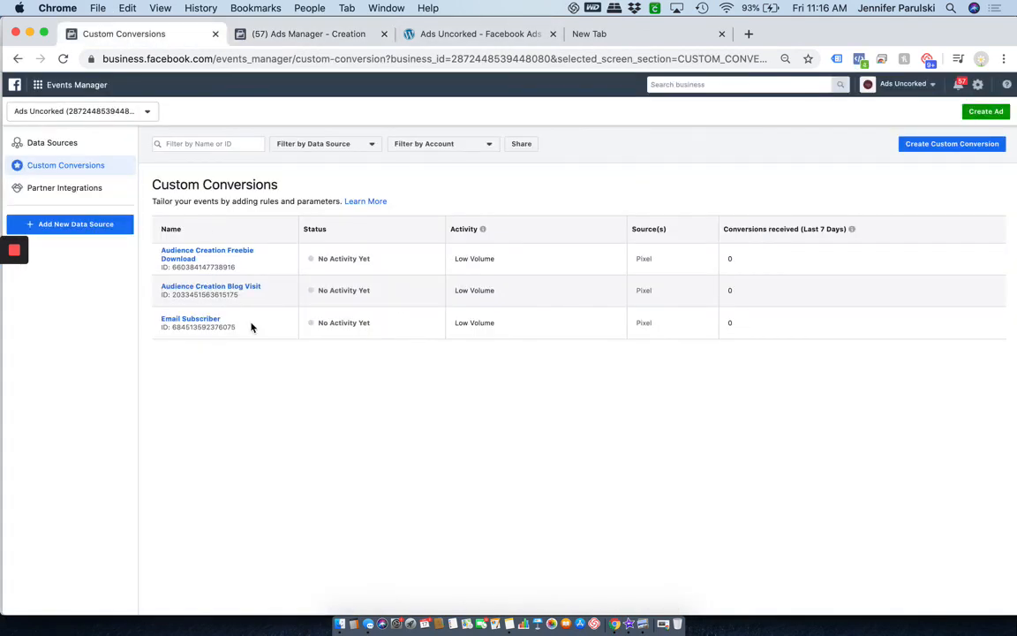
pyautogui.click(53, 85)
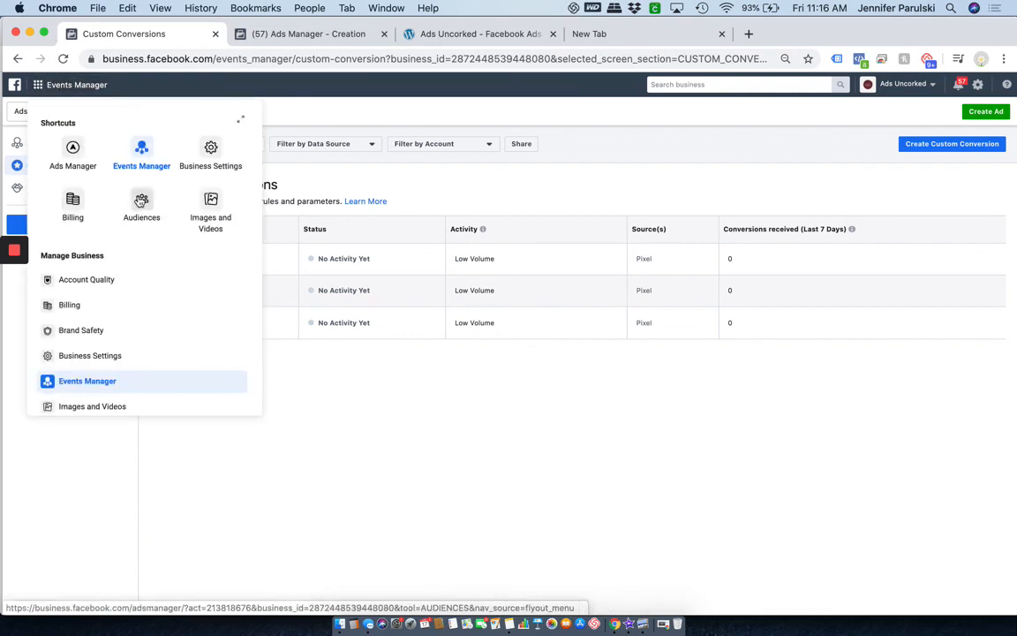
pyautogui.click(346, 440)
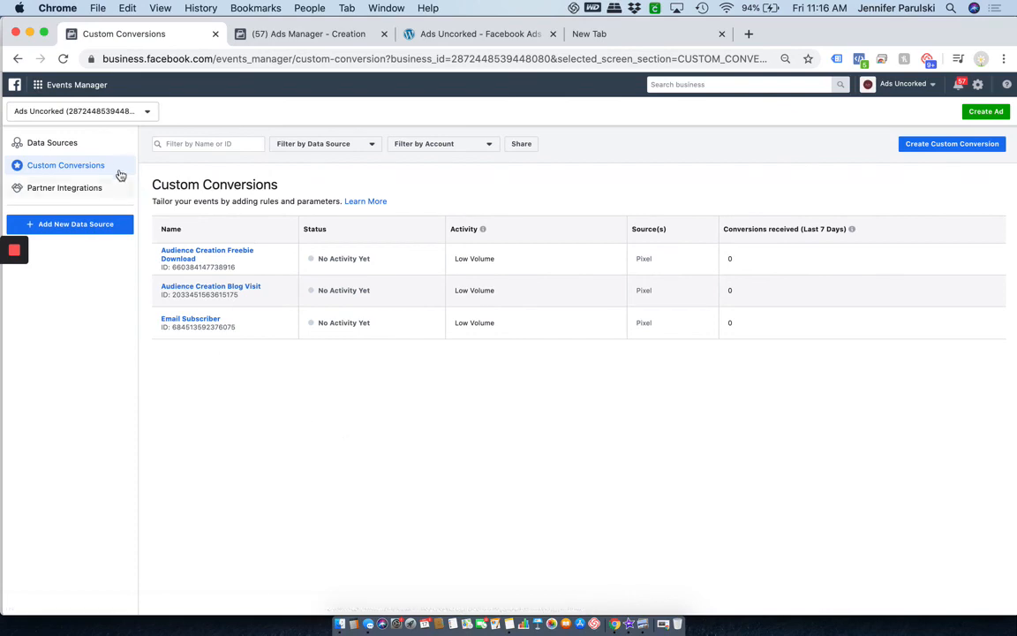